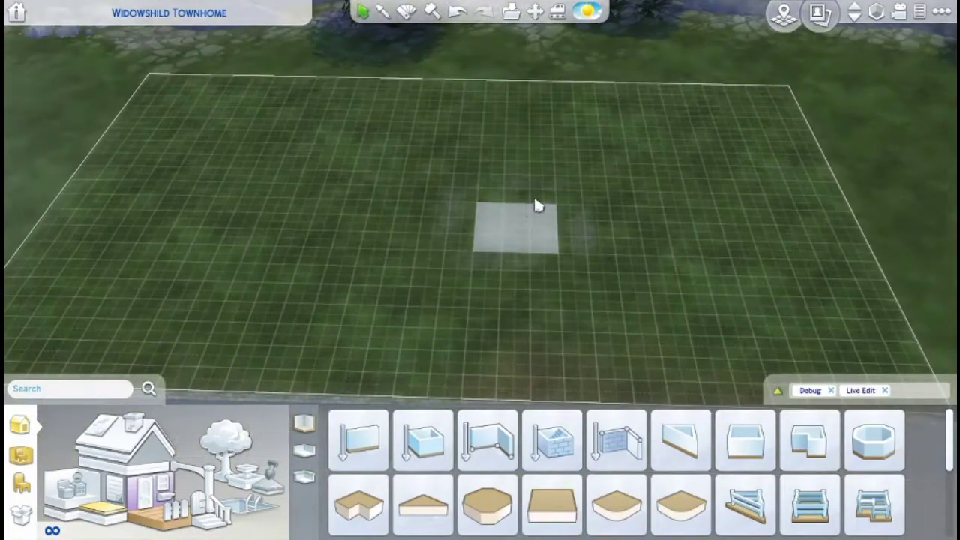
Place two rectangular platforms one behind the other between the street and the middle of the lot.
{"action": "left_click", "coordinate": [528, 210]}
{"action": "left_click_drag", "start_coordinate": [593, 366], "coordinate": [577, 280]}
{"action": "scroll", "coordinate": [577, 280], "scroll_direction": "down", "scroll_amount": 3}
{"action": "scroll", "coordinate": [428, 297], "scroll_direction": "up", "scroll_amount": 5}
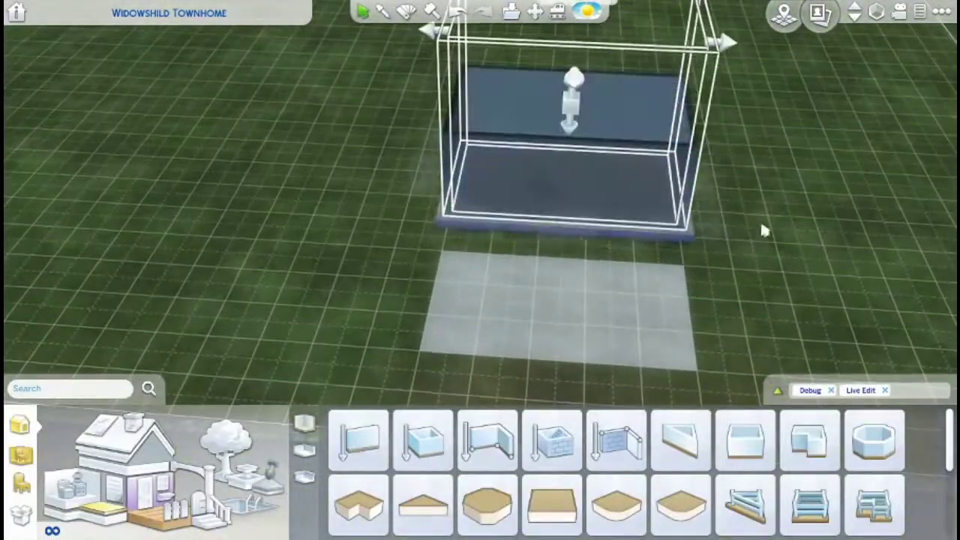
{"action": "scroll", "coordinate": [764, 242], "scroll_direction": "up", "scroll_amount": 2}
{"action": "left_click_drag", "start_coordinate": [568, 203], "coordinate": [235, 233]}
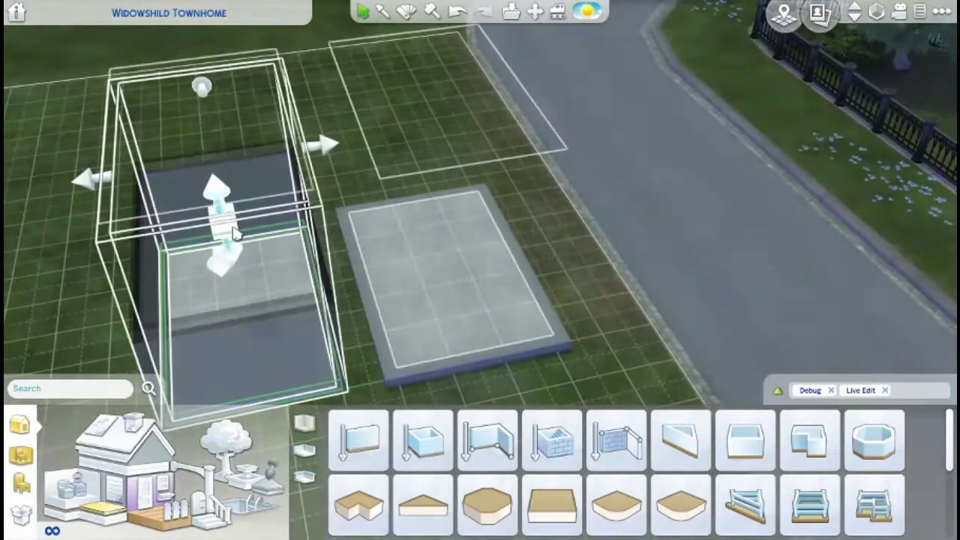
Flatten the ground around the two platforms with the terrain sculpting tool.
{"action": "scroll", "coordinate": [234, 234], "scroll_direction": "down", "scroll_amount": 3}
{"action": "left_click", "coordinate": [264, 489]}
{"action": "scroll", "coordinate": [289, 318], "scroll_direction": "up", "scroll_amount": 3}
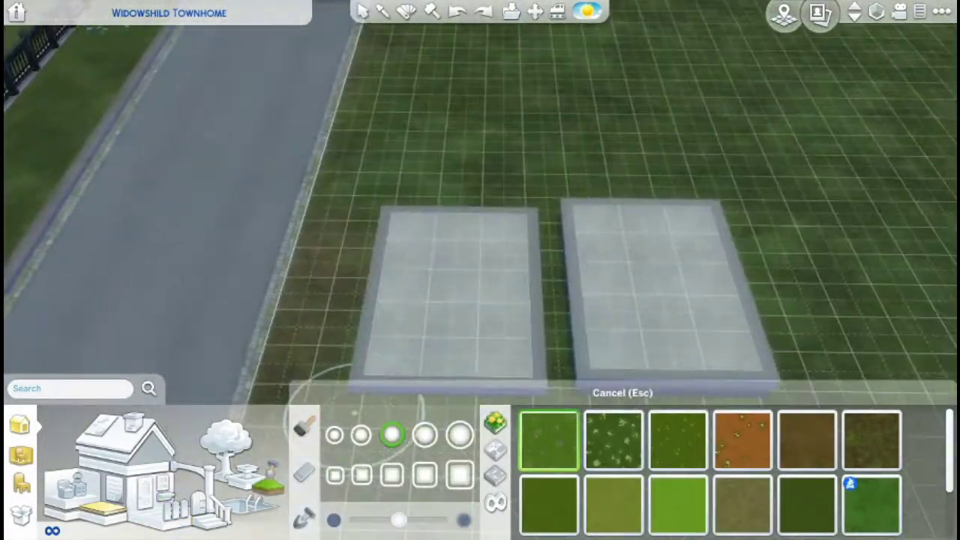
{"action": "left_click", "coordinate": [304, 517]}
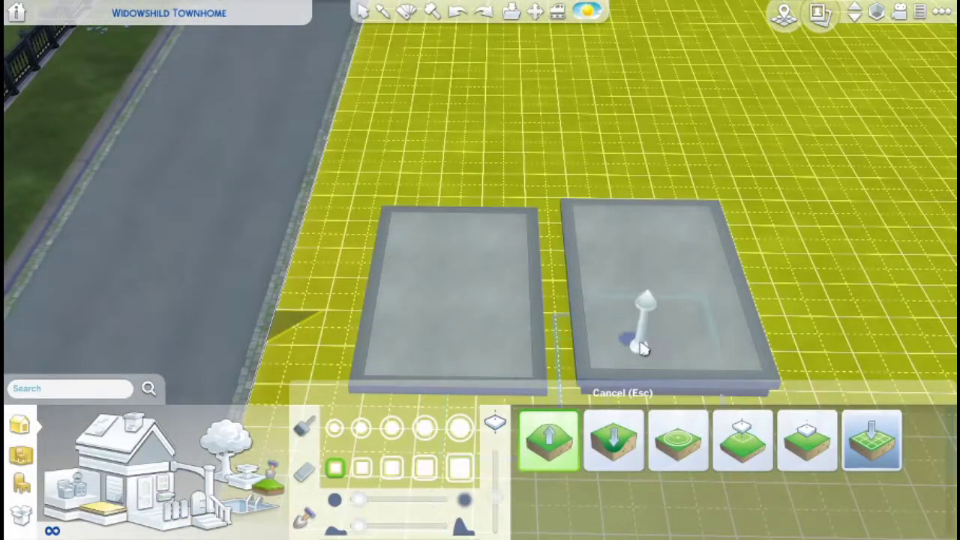
{"action": "left_click", "coordinate": [749, 451]}
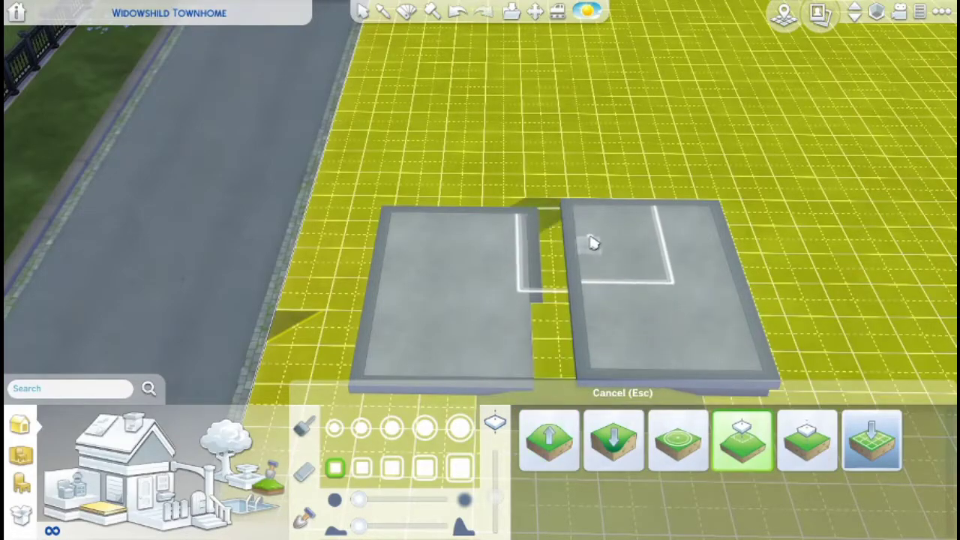
{"action": "key", "text": "e"}
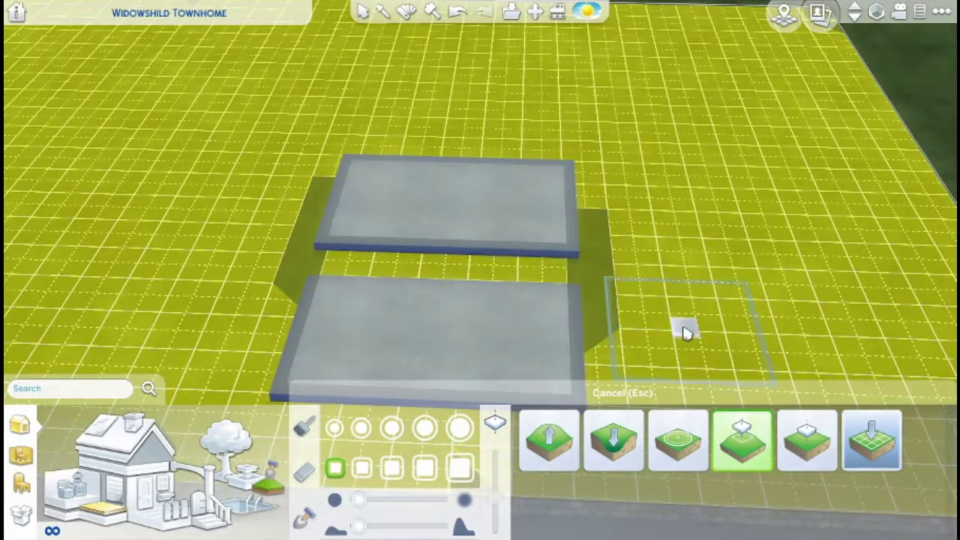
Build a large rectangular room directly behind the platforms and a smaller room adjoining its side.
{"action": "scroll", "coordinate": [488, 262], "scroll_direction": "down", "scroll_amount": 5}
{"action": "key", "text": "e"}
{"action": "left_click", "coordinate": [119, 480]}
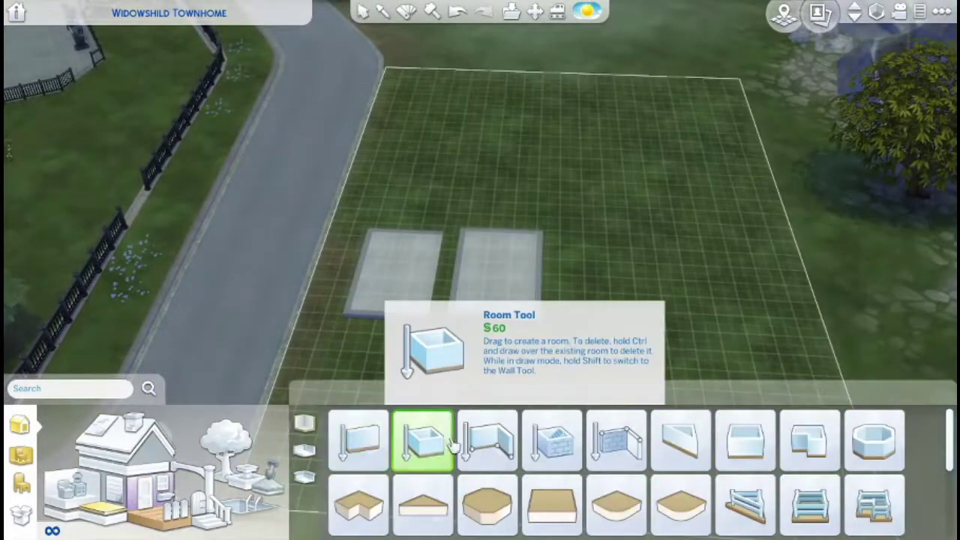
{"action": "left_click_drag", "start_coordinate": [536, 322], "coordinate": [697, 220]}
{"action": "key", "text": "e"}
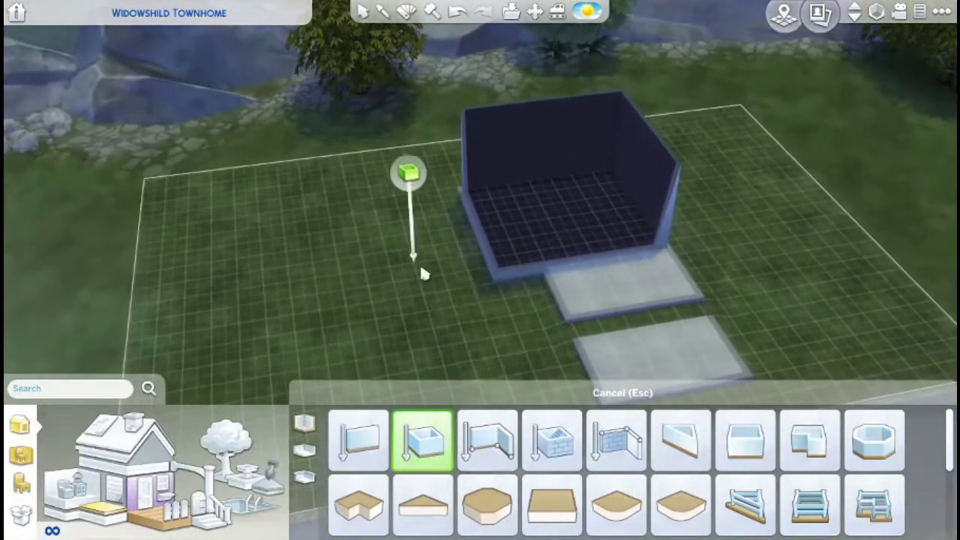
{"action": "left_click_drag", "start_coordinate": [460, 210], "coordinate": [365, 268]}
{"action": "key", "text": "e"}
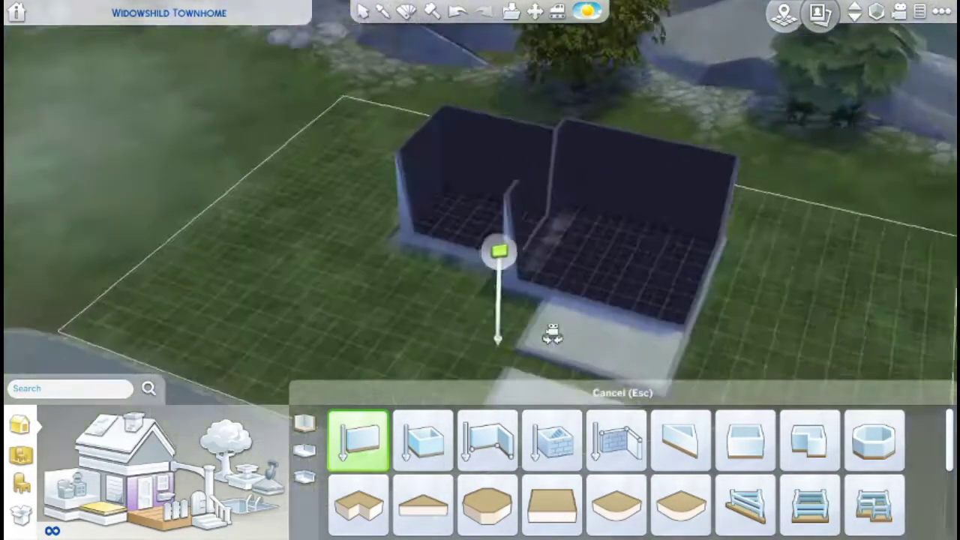
Filter the floor patterns by pack and cover the front platforms with a dark wood floor.
{"action": "scroll", "coordinate": [552, 335], "scroll_direction": "up", "scroll_amount": 5}
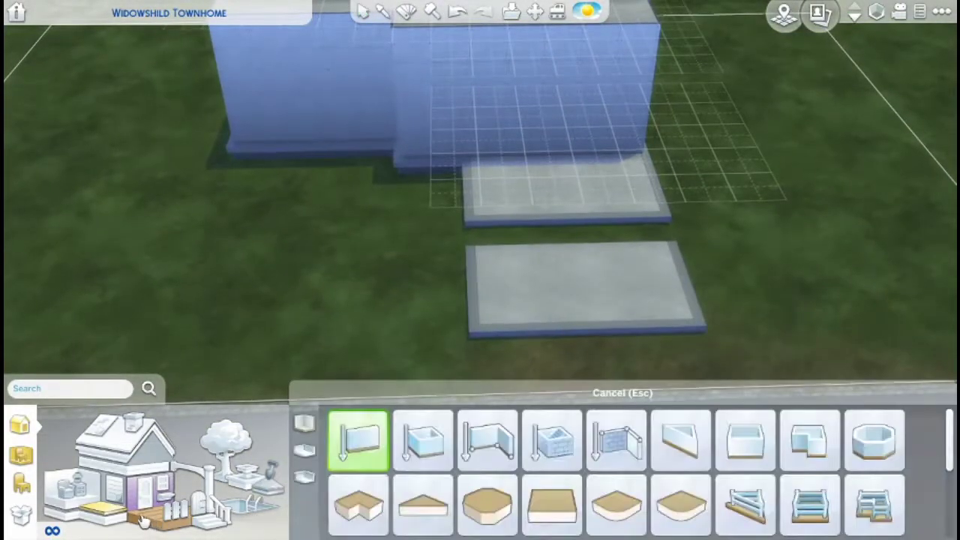
{"action": "left_click", "coordinate": [123, 516]}
{"action": "left_click", "coordinate": [349, 505]}
{"action": "left_click", "coordinate": [302, 456]}
{"action": "left_click", "coordinate": [777, 390]}
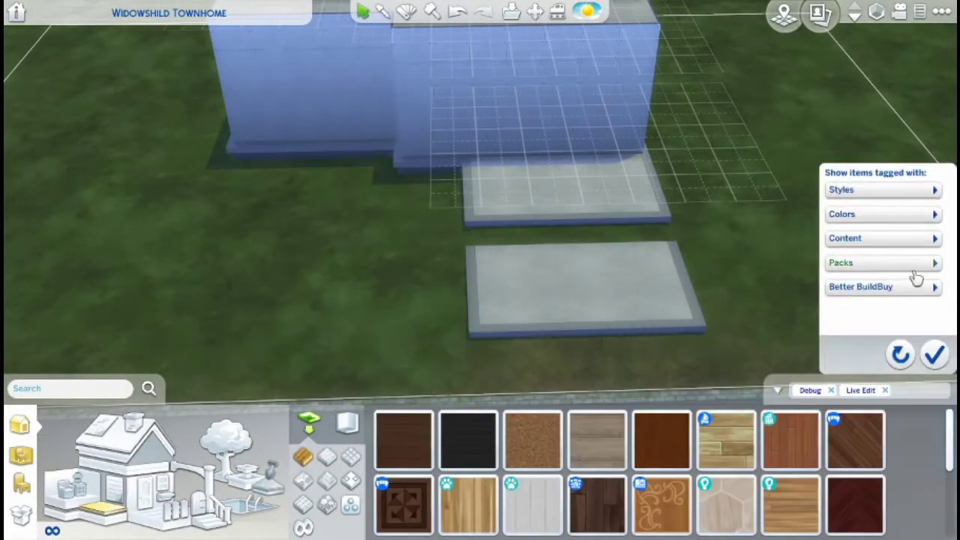
{"action": "left_click", "coordinate": [916, 264]}
{"action": "scroll", "coordinate": [877, 285], "scroll_direction": "down", "scroll_amount": 2}
{"action": "scroll", "coordinate": [877, 284], "scroll_direction": "down", "scroll_amount": 3}
{"action": "left_click", "coordinate": [468, 441]}
{"action": "mouse_move", "coordinate": [508, 242]}
{"action": "left_mouse_down"}
{"action": "mouse_move", "coordinate": [607, 393]}
{"action": "mouse_move", "coordinate": [574, 247]}
{"action": "left_mouse_up"}
Apply the Canvas foundation with brown trim to the house.
{"action": "scroll", "coordinate": [574, 247], "scroll_direction": "down", "scroll_amount": 3}
{"action": "scroll", "coordinate": [435, 299], "scroll_direction": "up", "scroll_amount": 5}
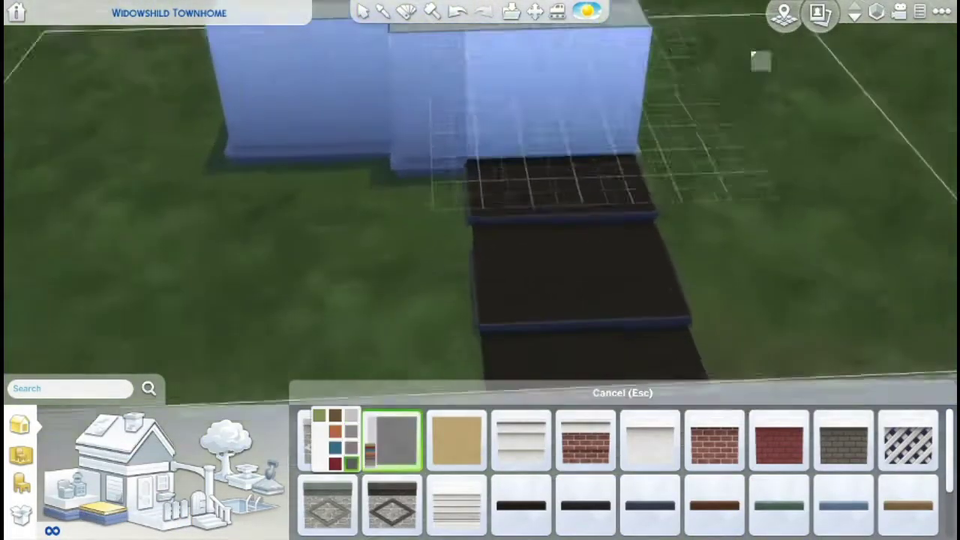
{"action": "scroll", "coordinate": [633, 510], "scroll_direction": "down", "scroll_amount": 2}
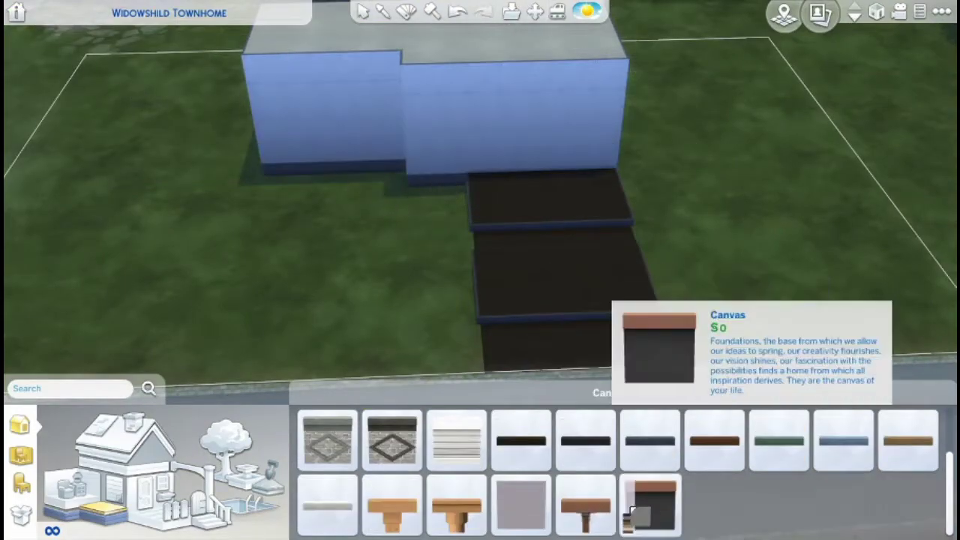
{"action": "left_click", "coordinate": [634, 510]}
{"action": "scroll", "coordinate": [448, 332], "scroll_direction": "up", "scroll_amount": 3}
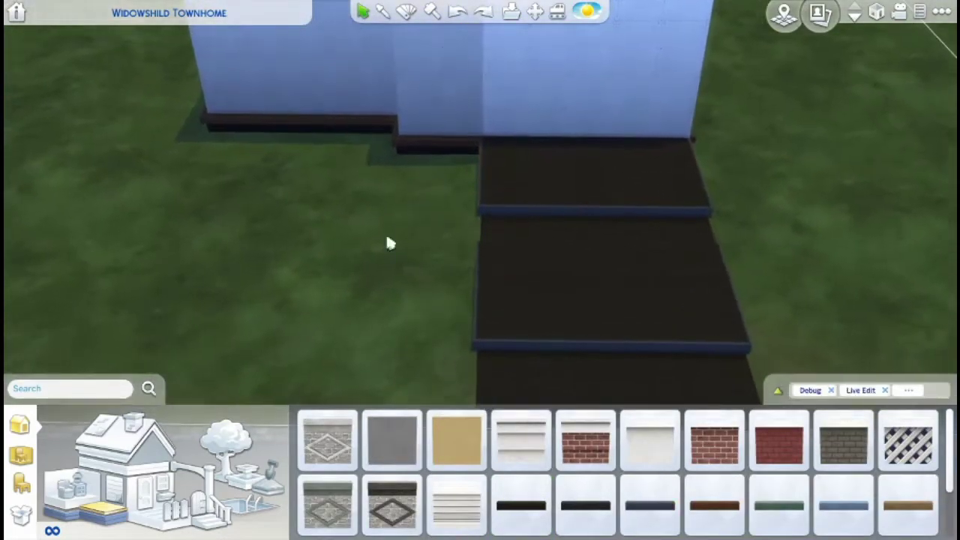
Cover the exterior walls of both storeys with a grey stone masonry wall pattern.
{"action": "left_click", "coordinate": [114, 487]}
{"action": "left_click", "coordinate": [326, 512]}
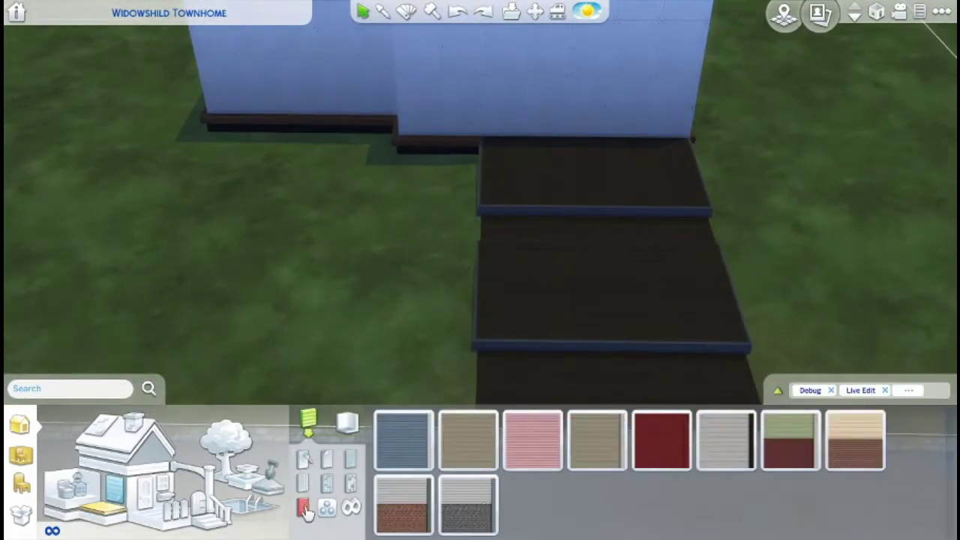
{"action": "left_click", "coordinate": [411, 461]}
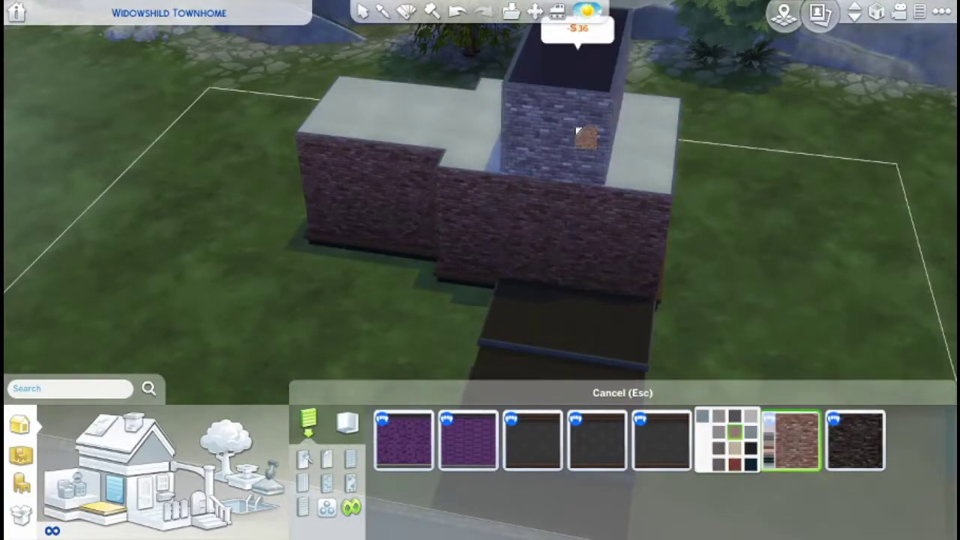
{"action": "left_click", "coordinate": [577, 133]}
{"action": "left_click", "coordinate": [552, 150], "text": "shift"}
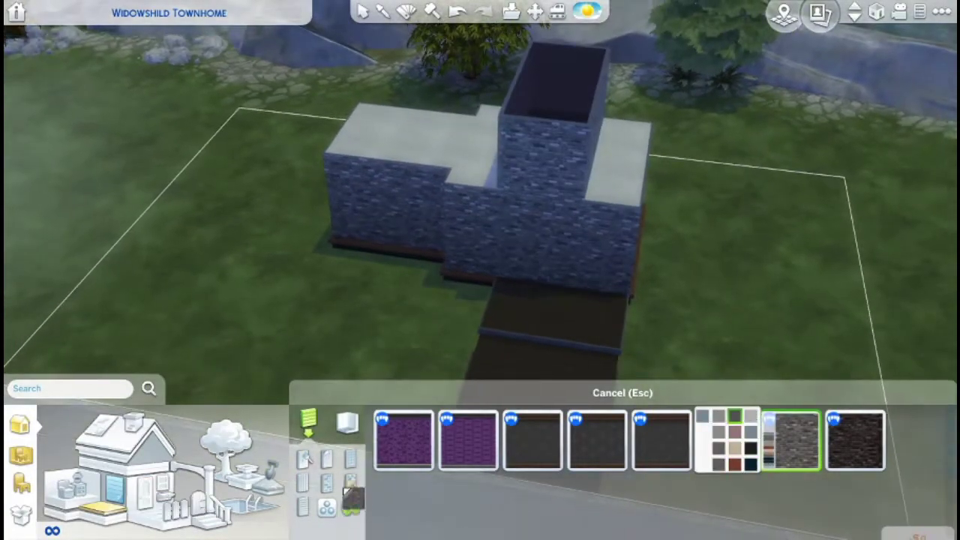
Clear the catalog filter and cover the side room's exterior walls with Clapboard Crush in reddish brown.
{"action": "key", "text": "Escape"}
{"action": "left_click", "coordinate": [792, 387]}
{"action": "scroll", "coordinate": [885, 247], "scroll_direction": "up", "scroll_amount": 3}
{"action": "left_click", "coordinate": [935, 353]}
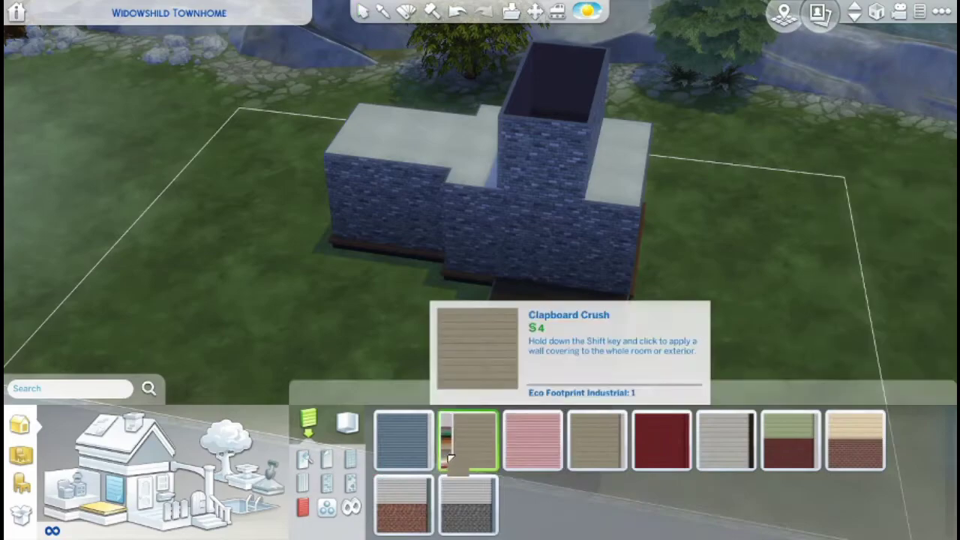
{"action": "left_click", "coordinate": [449, 456]}
{"action": "left_click", "coordinate": [386, 221], "text": "shift"}
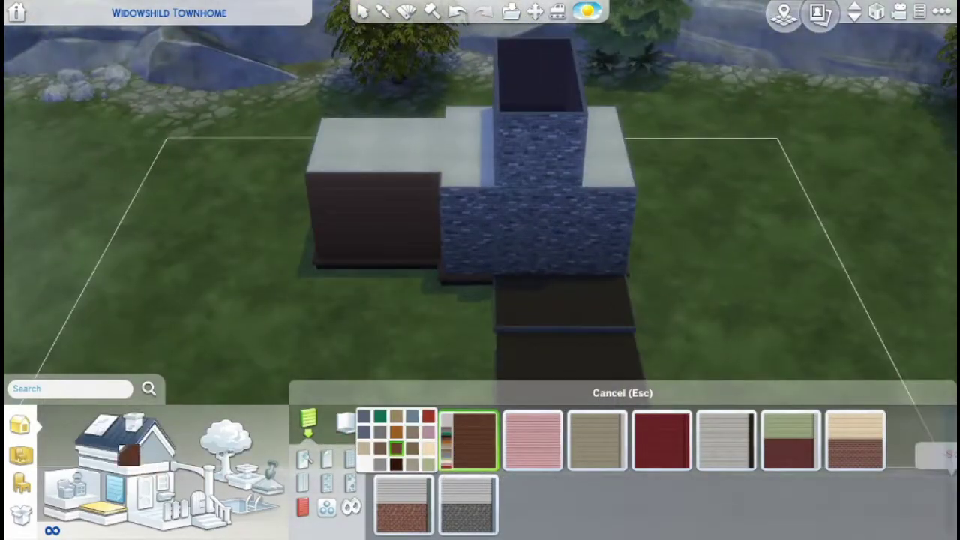
Add half-gabled roofs sloping down from both long sides of the upper room.
{"action": "left_click", "coordinate": [123, 431]}
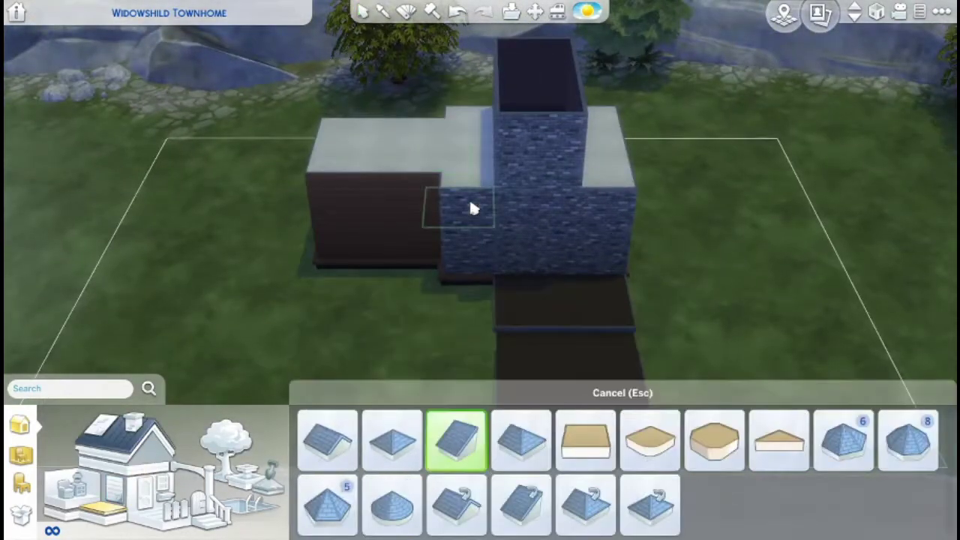
{"action": "left_click_drag", "start_coordinate": [470, 209], "coordinate": [480, 161]}
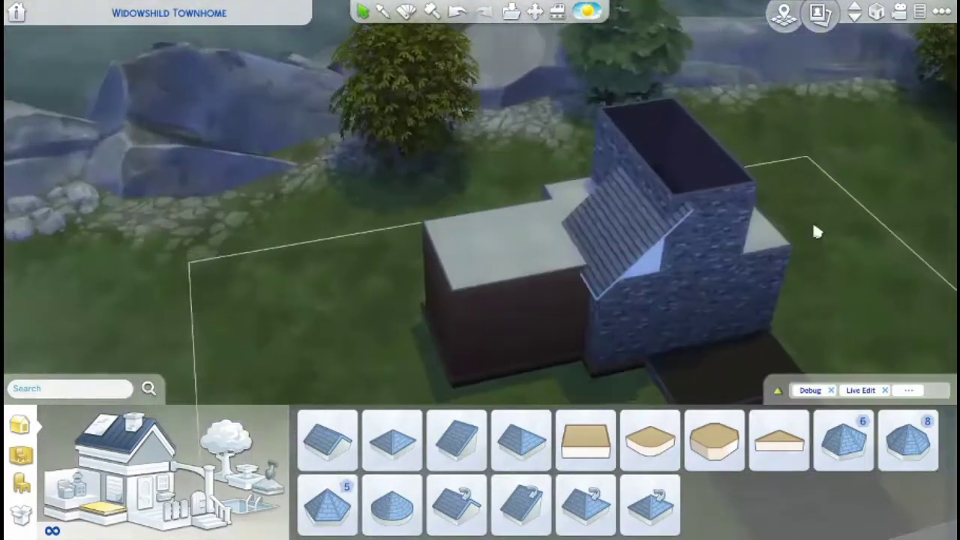
{"action": "left_click", "coordinate": [525, 254]}
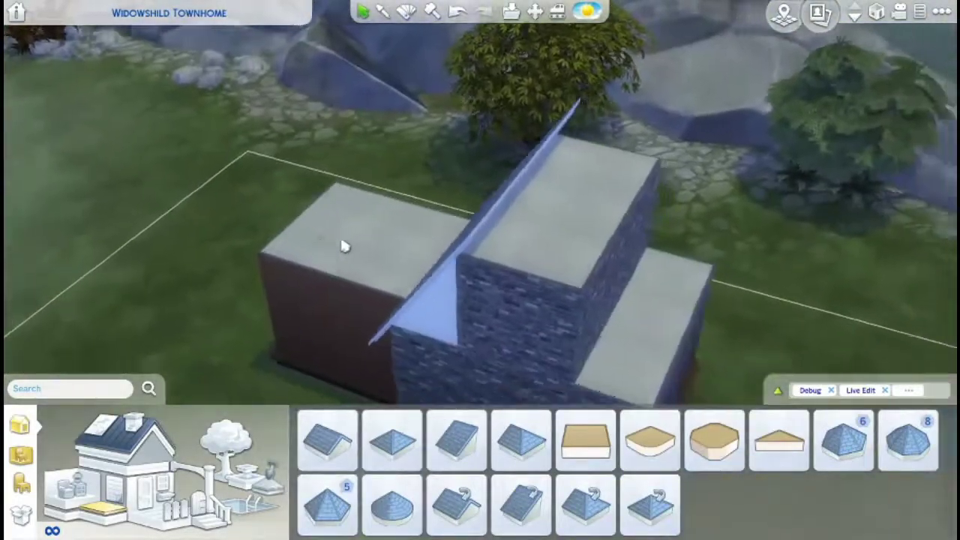
{"action": "left_click", "coordinate": [585, 208]}
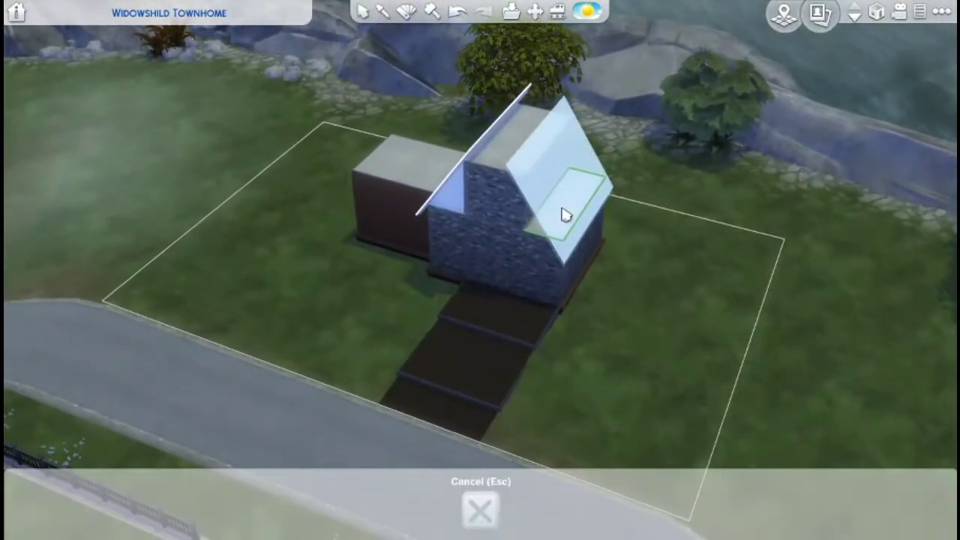
{"action": "left_click", "coordinate": [566, 215]}
Place roof pieces over the upper room so that both slopes meet at a central ridge.
{"action": "left_click", "coordinate": [538, 150]}
{"action": "left_click", "coordinate": [537, 150]}
{"action": "scroll", "coordinate": [628, 204], "scroll_direction": "up", "scroll_amount": 3}
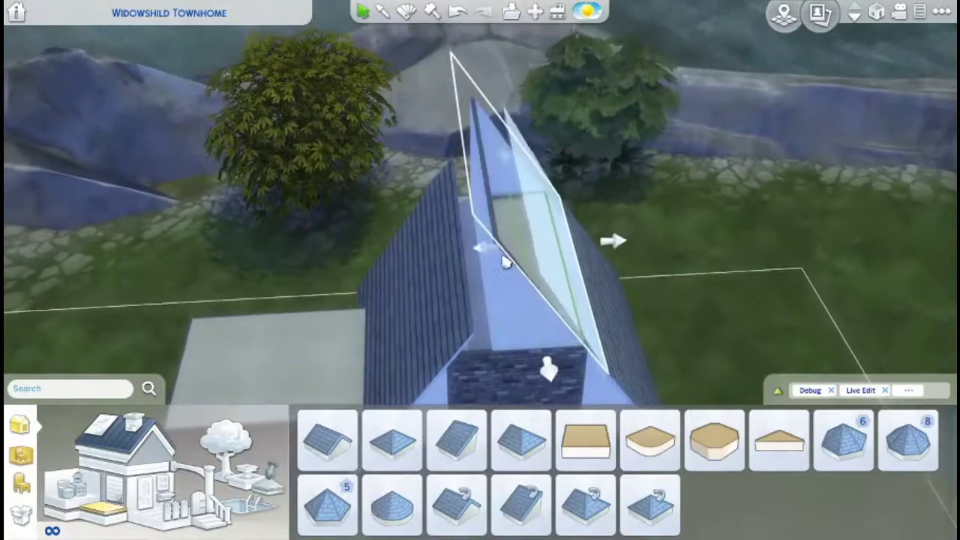
{"action": "left_click", "coordinate": [497, 257]}
{"action": "left_click", "coordinate": [477, 250]}
{"action": "left_click", "coordinate": [472, 243]}
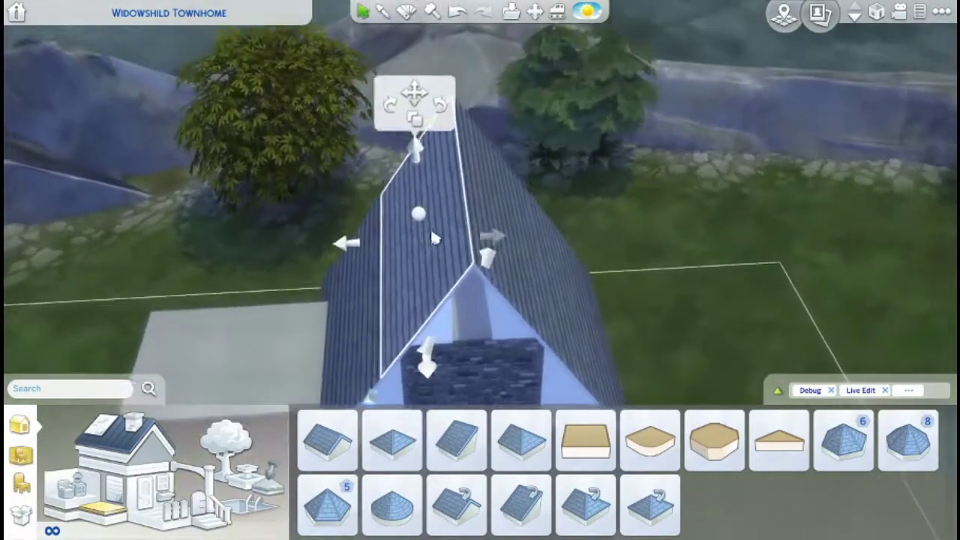
{"action": "left_click", "coordinate": [430, 226]}
{"action": "left_click", "coordinate": [473, 353]}
{"action": "left_click", "coordinate": [472, 353]}
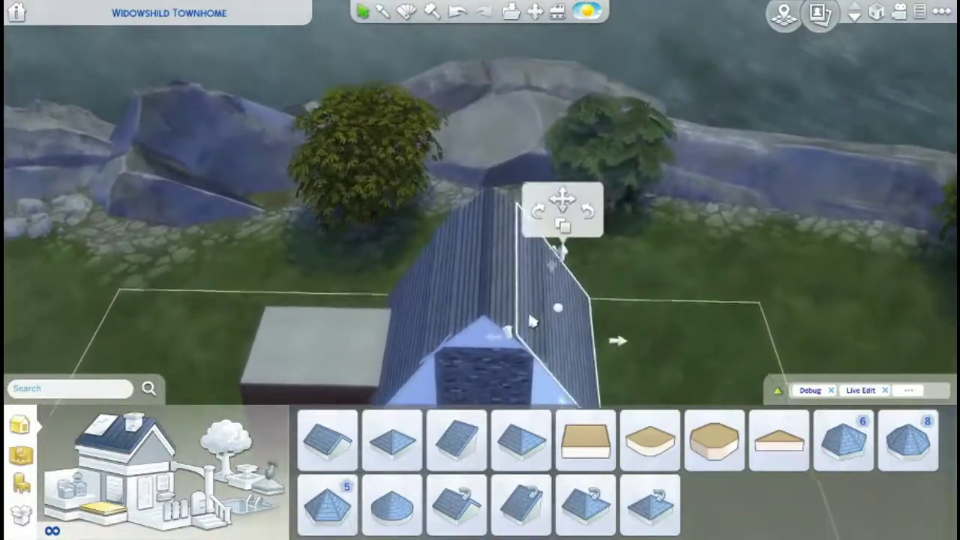
Adjust the central gabled roof to line up with the side slopes and cover the gable walls in grey stone.
{"action": "left_click", "coordinate": [508, 324]}
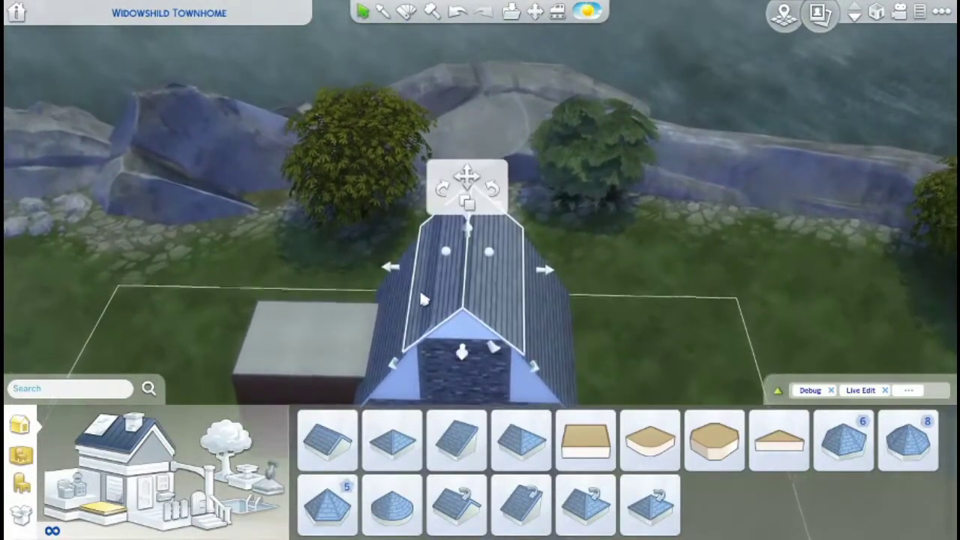
{"action": "left_click_drag", "start_coordinate": [416, 330], "coordinate": [424, 346]}
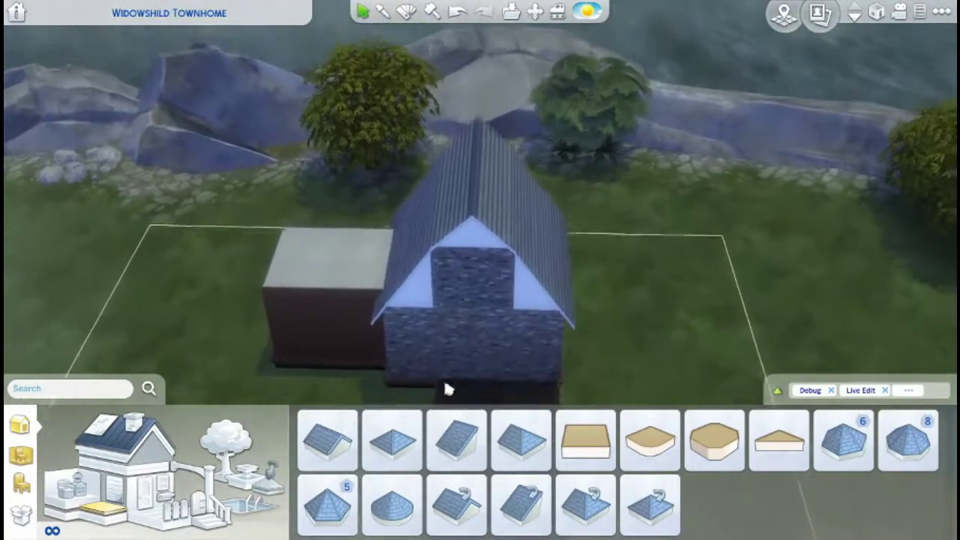
{"action": "left_click", "coordinate": [443, 359]}
{"action": "left_click", "coordinate": [444, 360]}
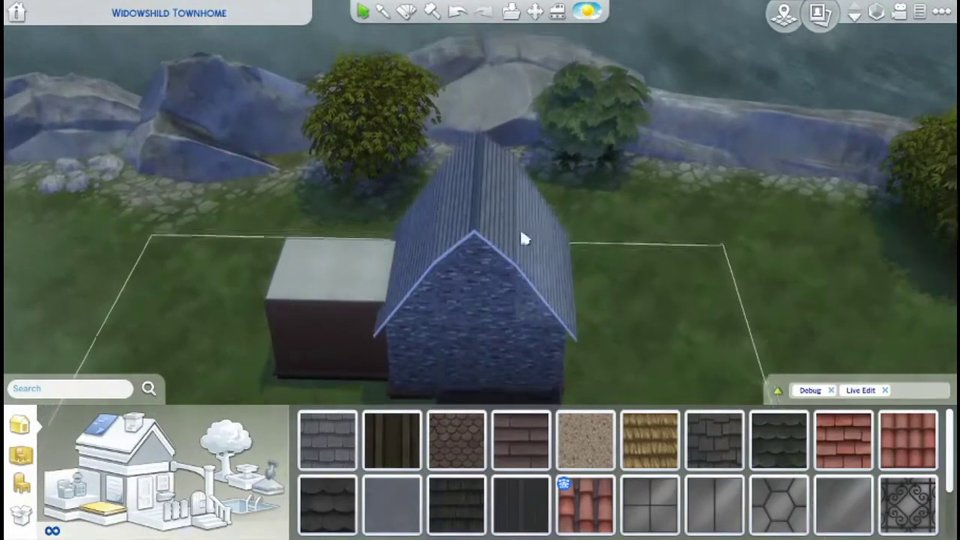
Give the main roof a dark roof pattern and matching dark roof trim.
{"action": "left_click", "coordinate": [777, 440]}
{"action": "left_click", "coordinate": [466, 94]}
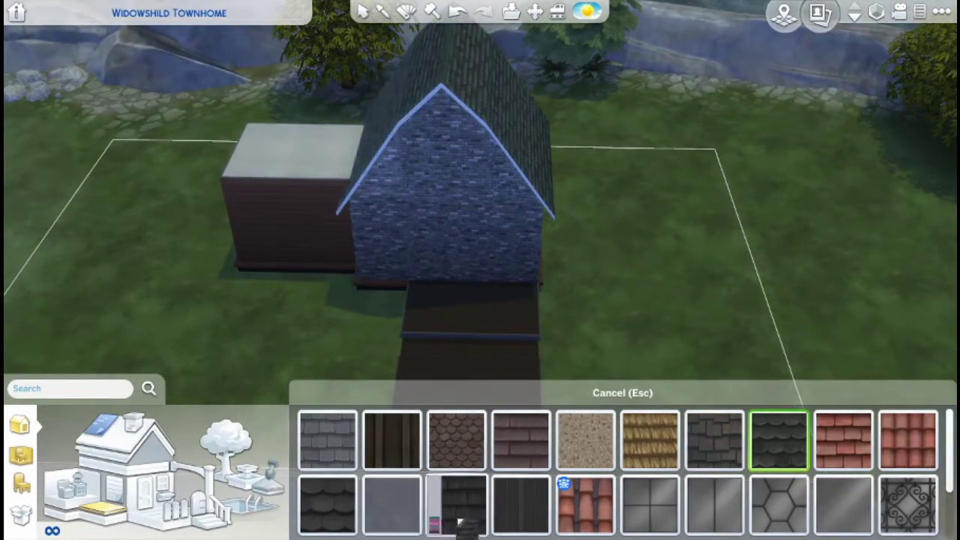
{"action": "left_click", "coordinate": [444, 517]}
{"action": "left_click", "coordinate": [407, 97]}
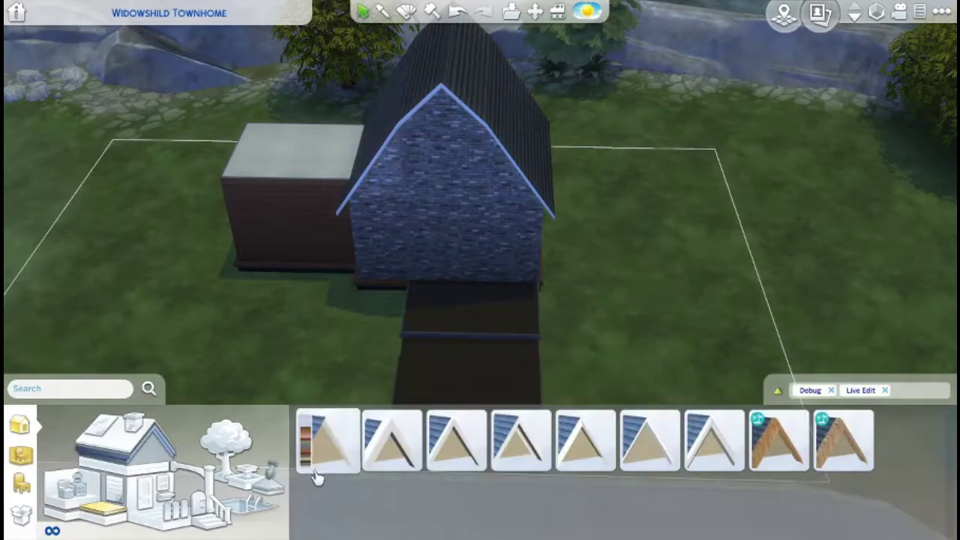
{"action": "left_click", "coordinate": [314, 471]}
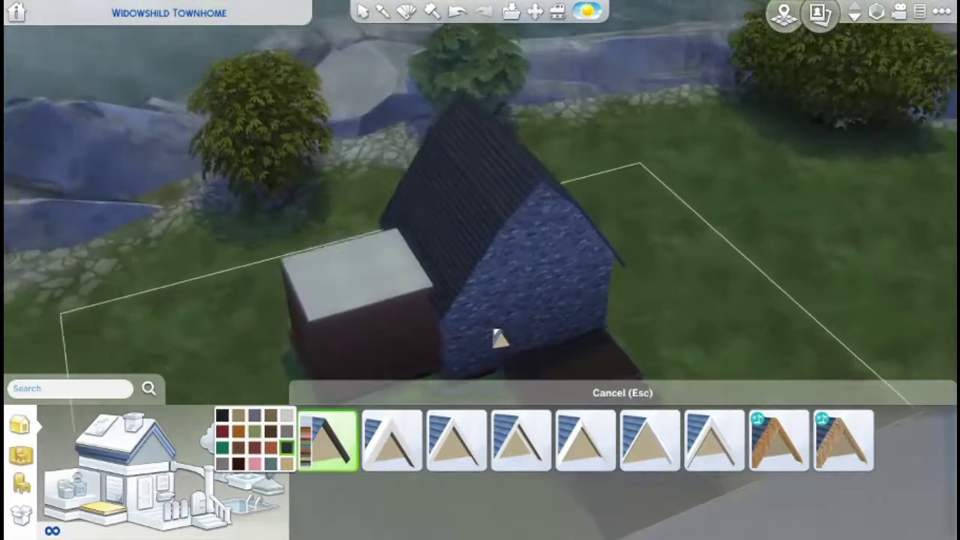
Add a gabled roof over the side room, extending it into the main roof.
{"action": "left_click", "coordinate": [123, 435]}
{"action": "left_click", "coordinate": [427, 296]}
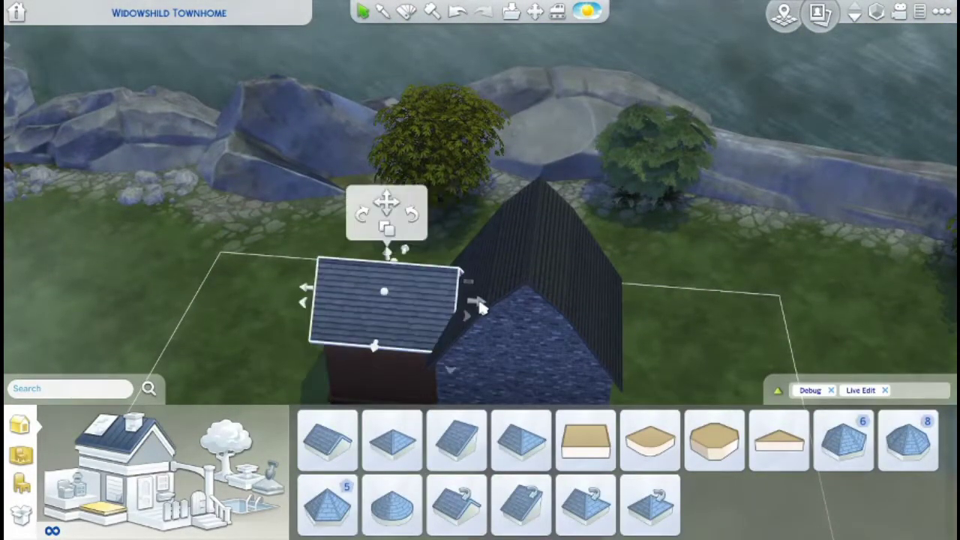
{"action": "left_click", "coordinate": [855, 15]}
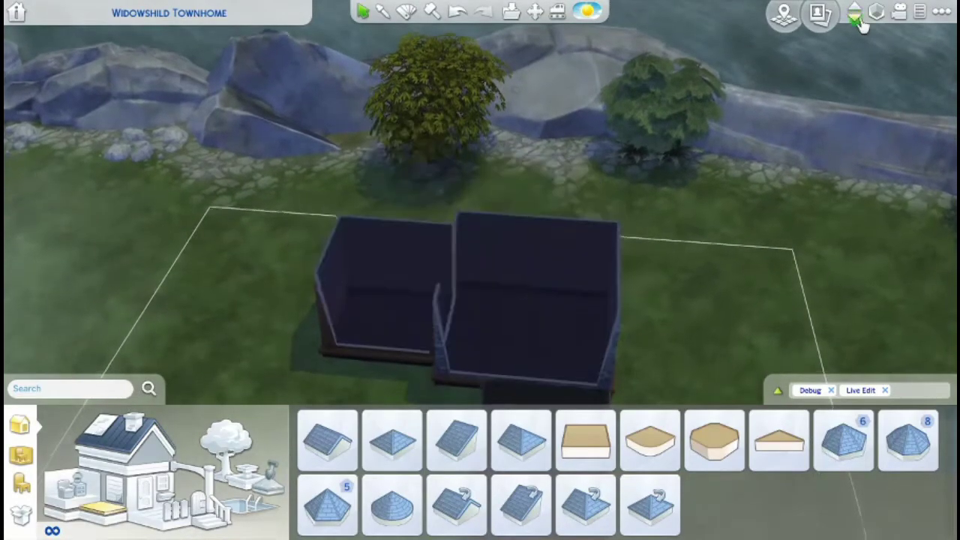
{"action": "left_click", "coordinate": [855, 15]}
Apply the dark roof trim to the side room's roof.
{"action": "left_click", "coordinate": [113, 446]}
{"action": "left_click", "coordinate": [326, 441]}
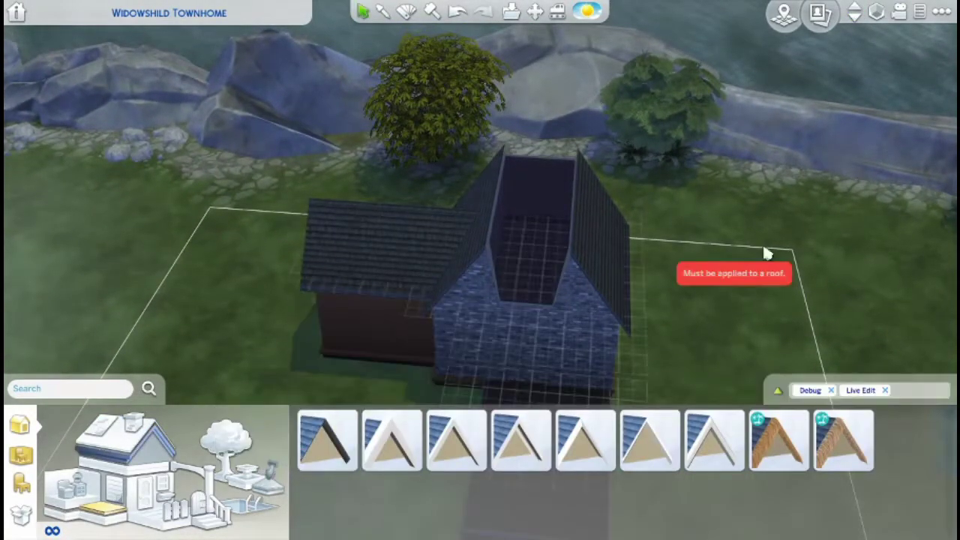
{"action": "scroll", "coordinate": [717, 408], "scroll_direction": "up", "scroll_amount": 3}
{"action": "left_click", "coordinate": [144, 491]}
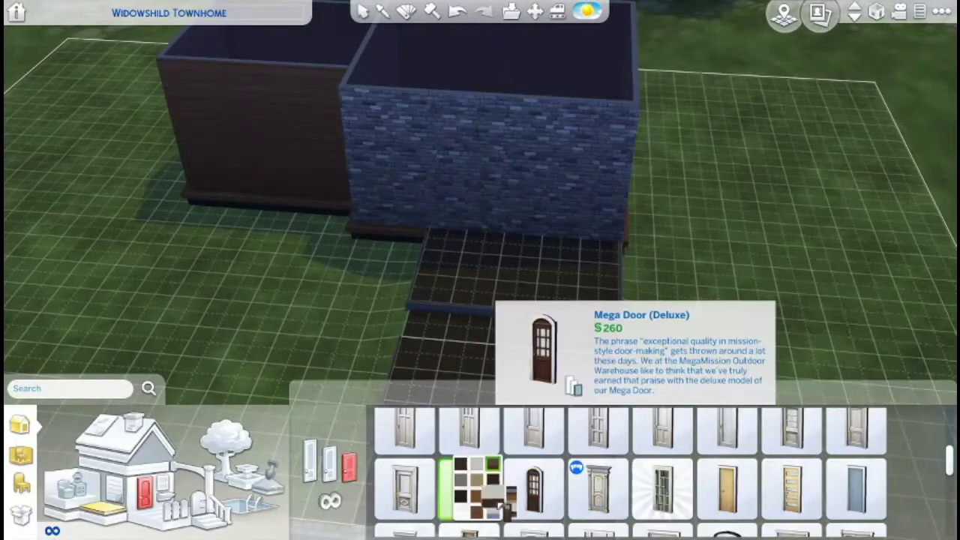
{"action": "left_click", "coordinate": [470, 488]}
{"action": "key", "text": "Escape"}
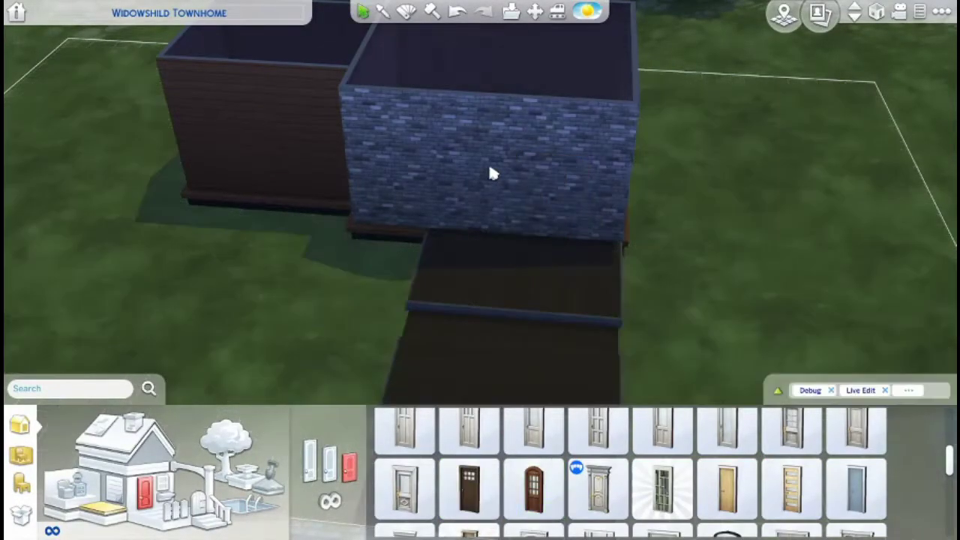
Run an ornate wooden fence around the edges of the porch platform nearest the house.
{"action": "scroll", "coordinate": [594, 148], "scroll_direction": "down", "scroll_amount": 3}
{"action": "left_click", "coordinate": [854, 15]}
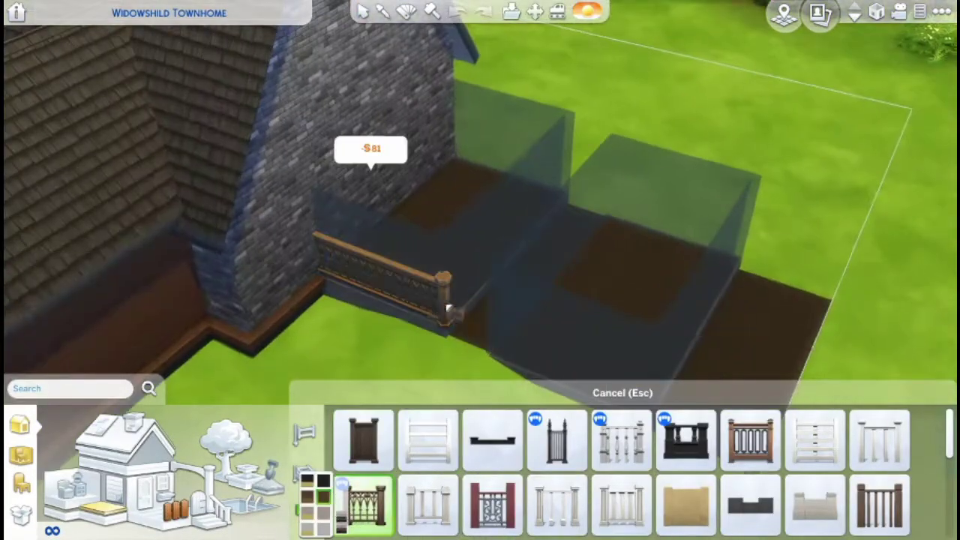
{"action": "left_click", "coordinate": [441, 308]}
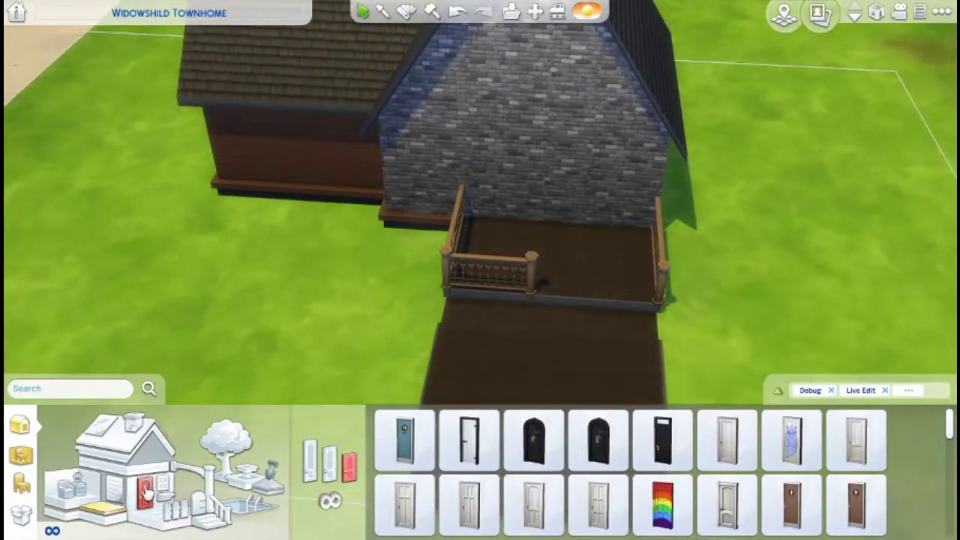